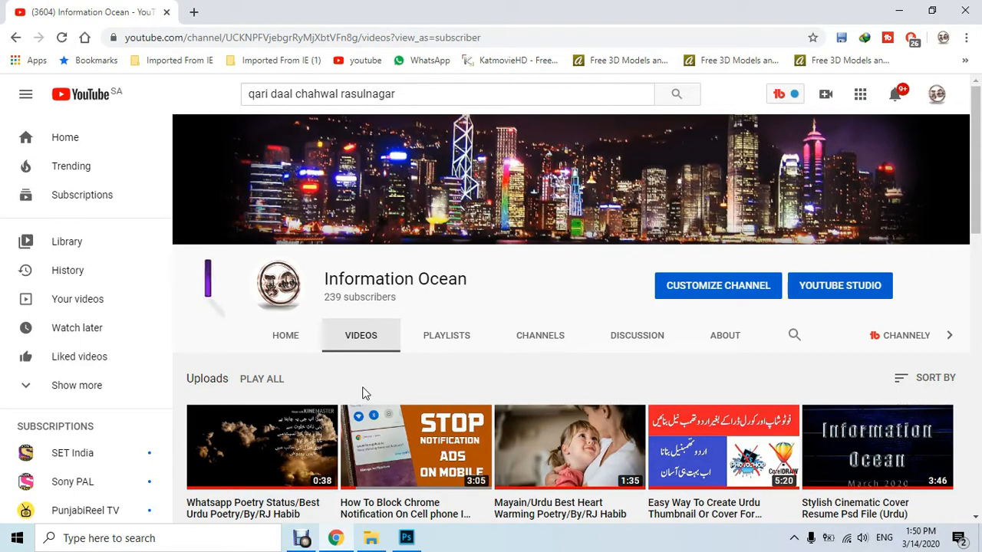
Switch to File Explorer, open the crystal_laser_cube PSD in Photoshop, and open the contents of its EDIT SMART OBJECT layer
click(370, 537)
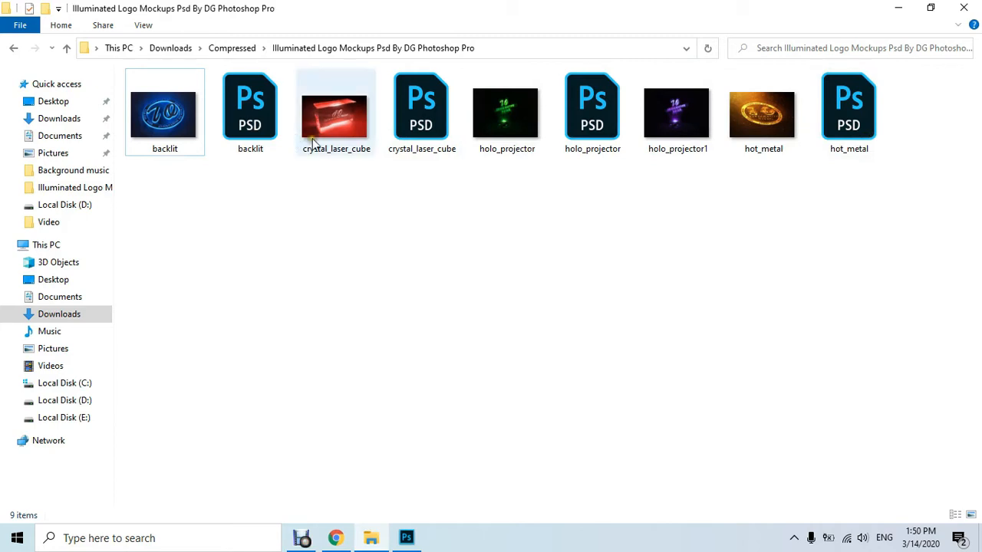
click(417, 123)
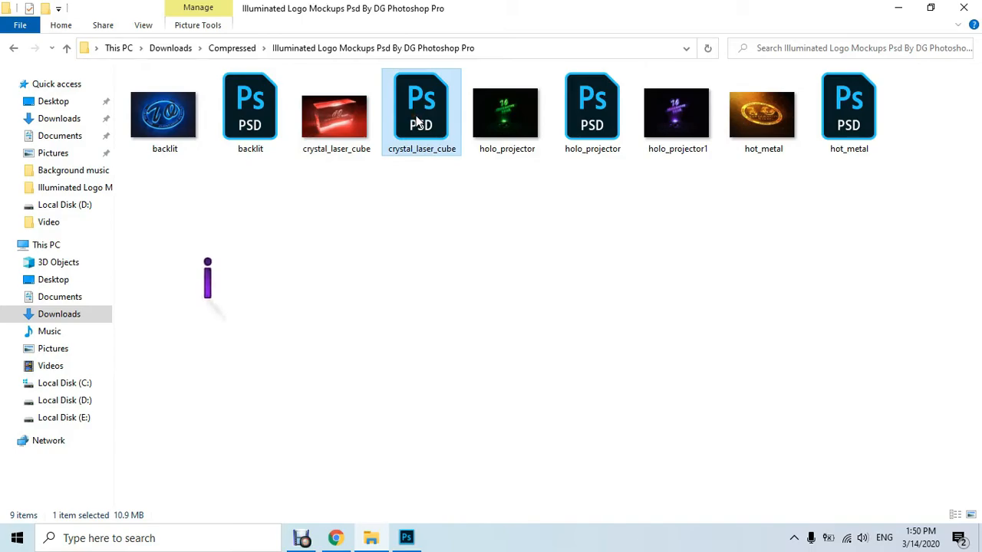
double_click(416, 122)
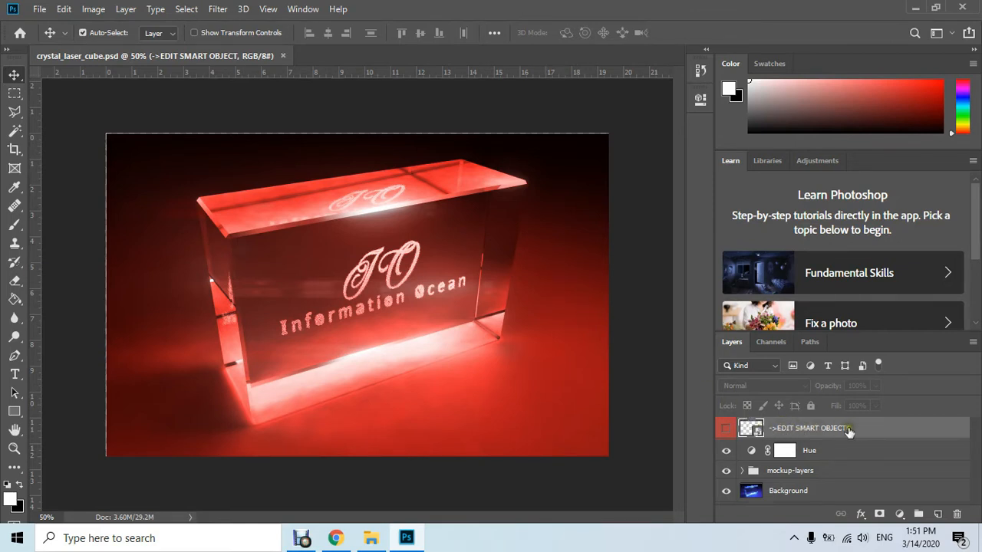
double_click(759, 431)
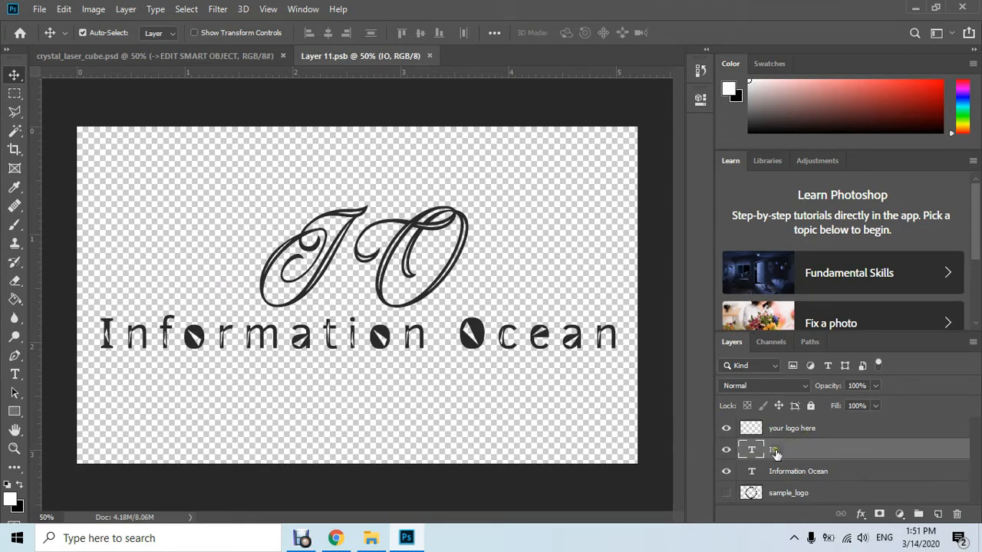
Hide and show the IO and Information Ocean text layers to check what each one contributes to the logo
click(726, 451)
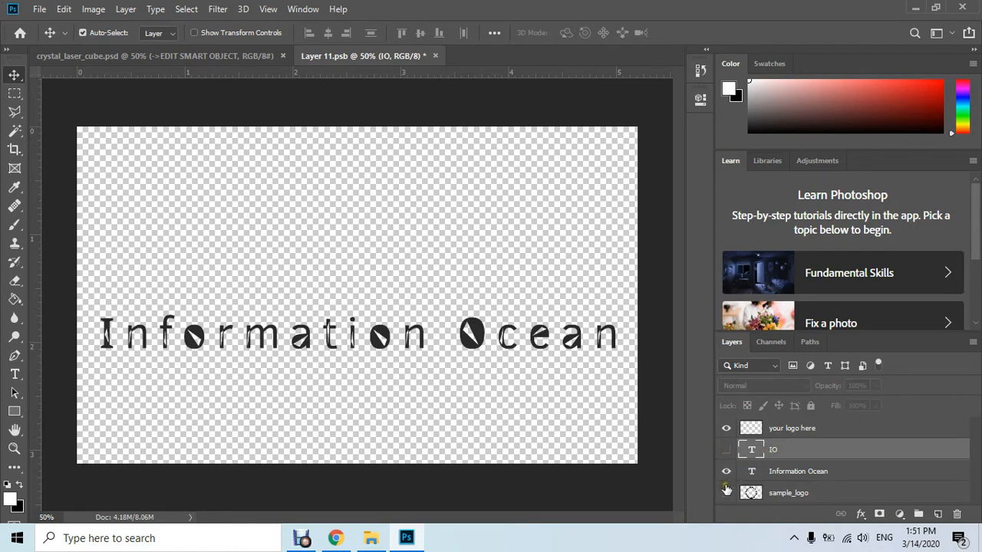
click(726, 473)
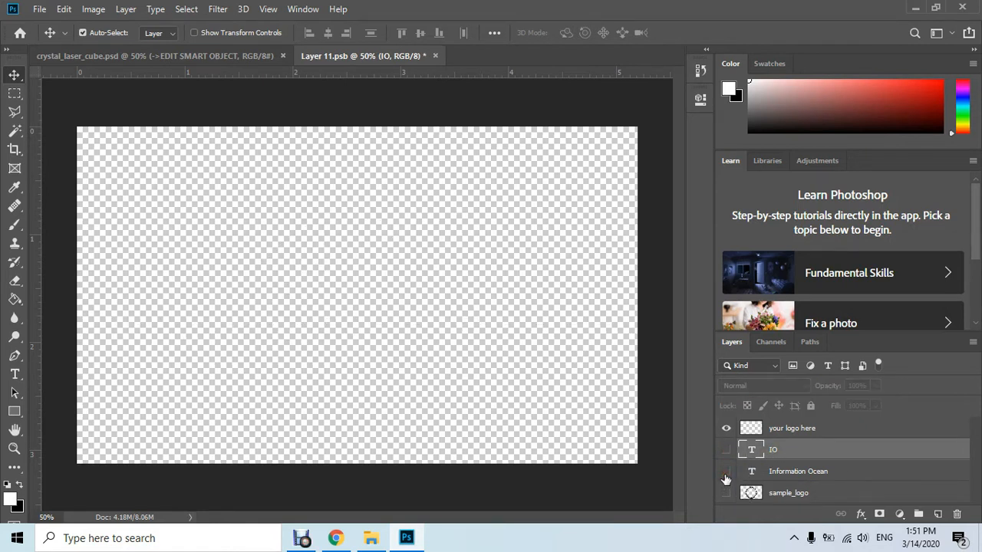
click(726, 472)
click(725, 451)
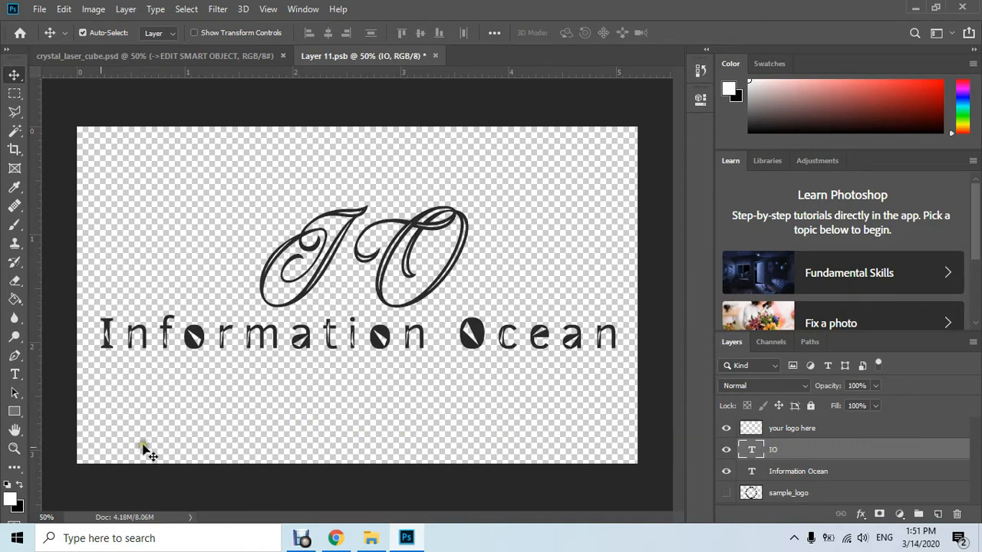
Replace the IO text with "sgdsfgdf" using the Type tool
click(17, 375)
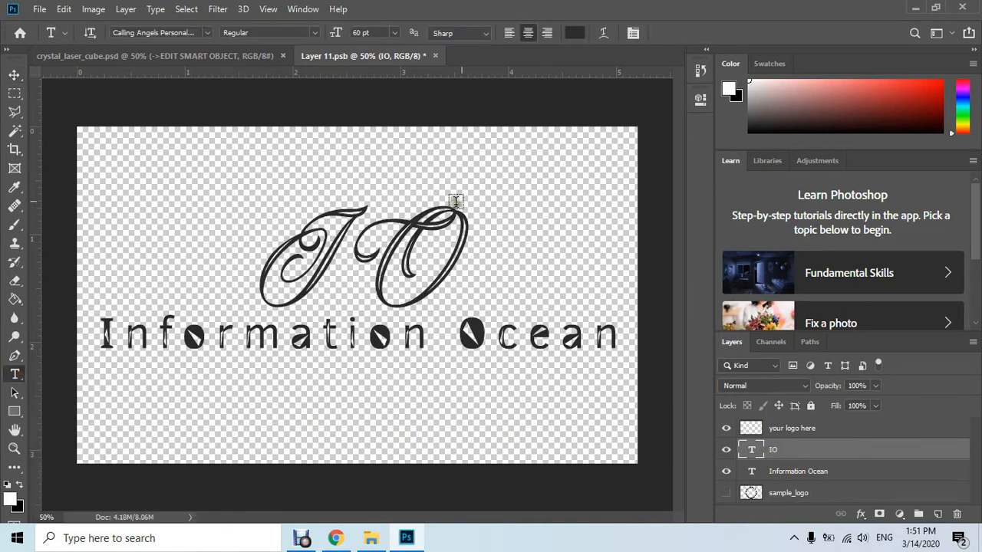
click(432, 224)
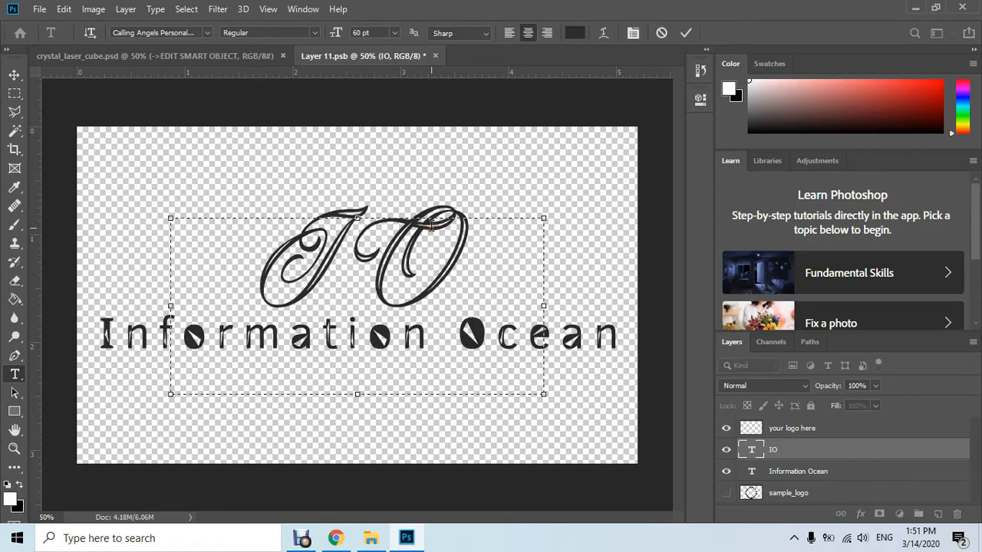
key(ctrl+a)
text(sgdsfgdf)
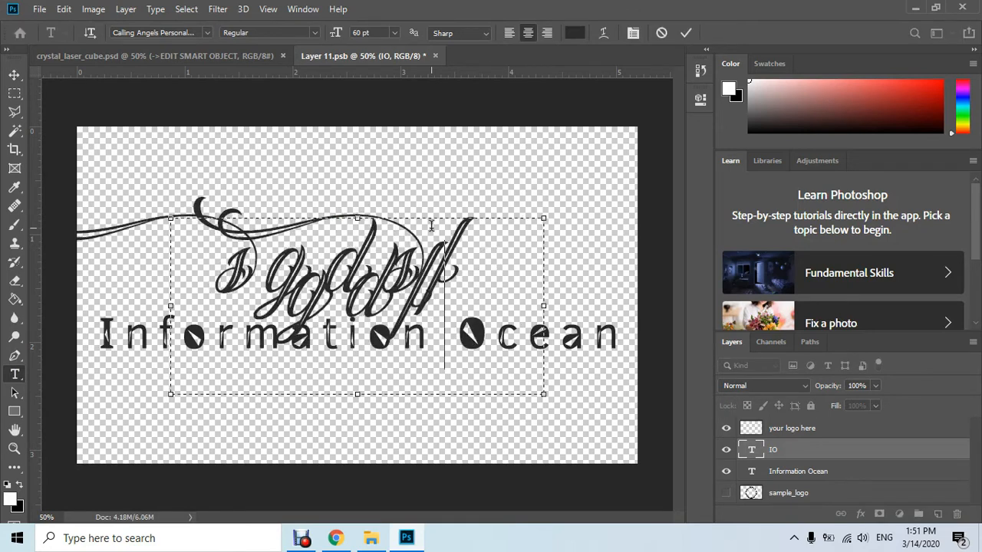
click(515, 201)
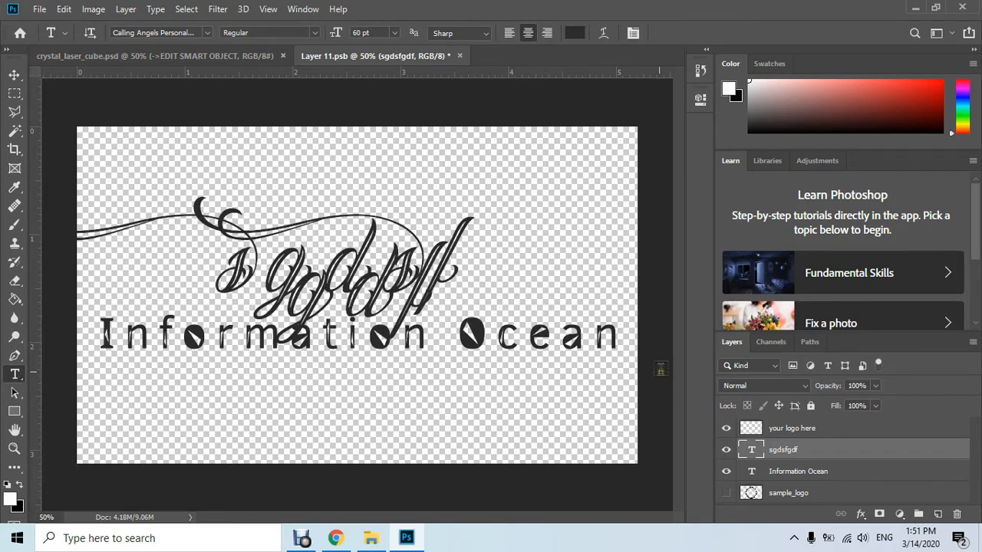
click(776, 476)
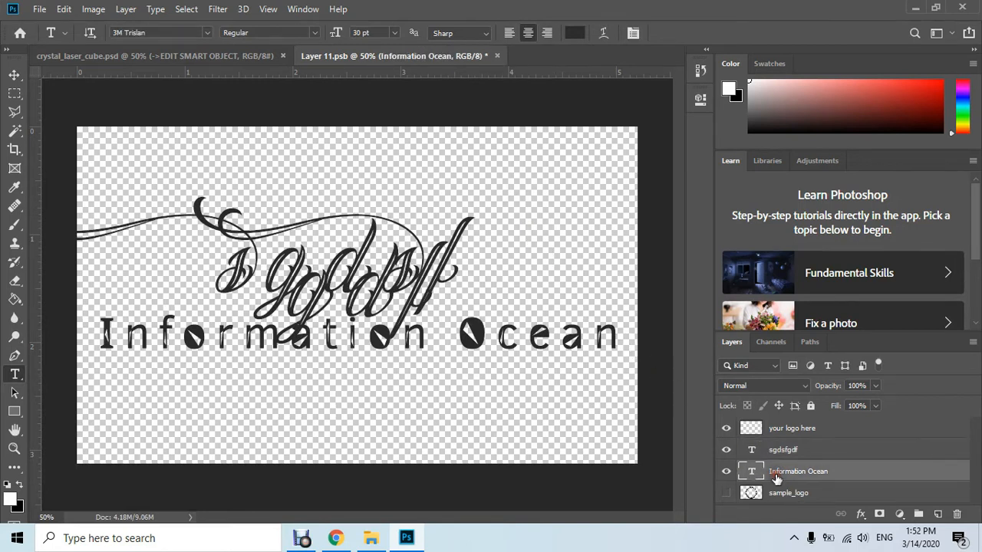
click(158, 346)
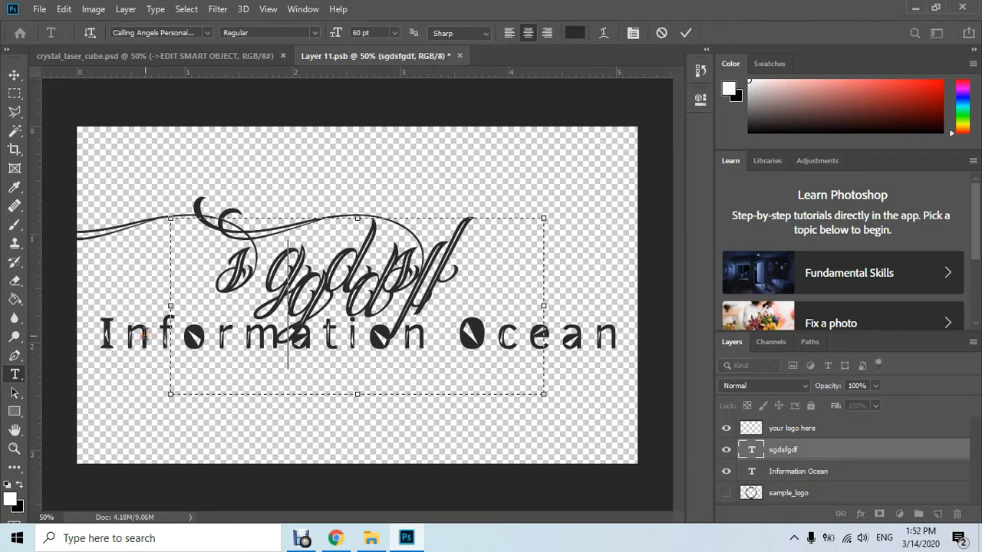
key(ctrl+a)
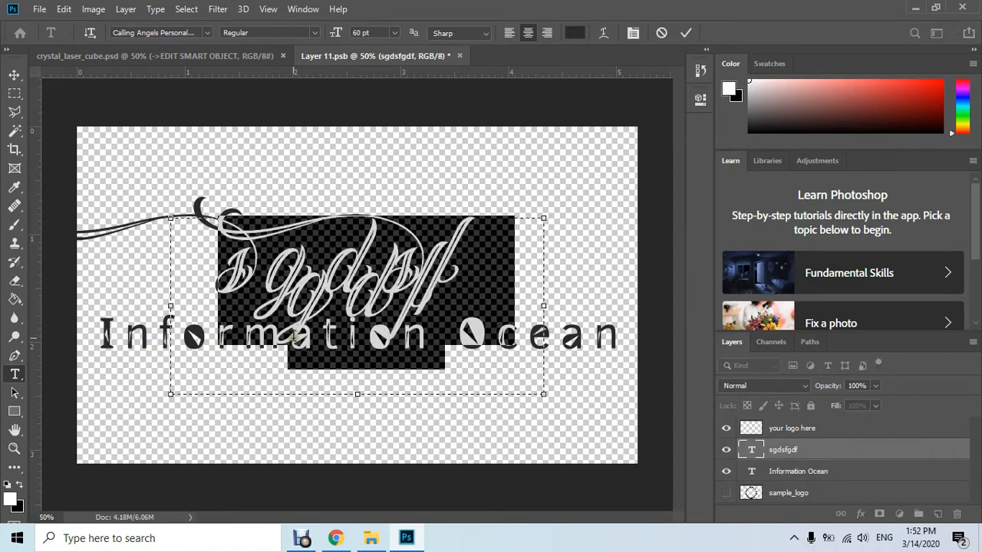
key(Escape)
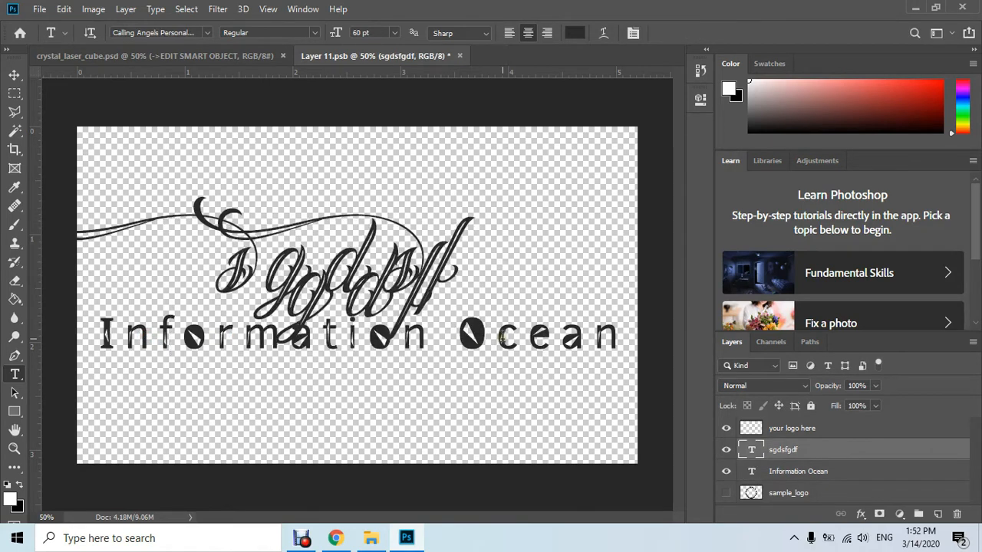
Replace the Information Ocean text with "youtube" and commit the edit
click(798, 473)
click(604, 335)
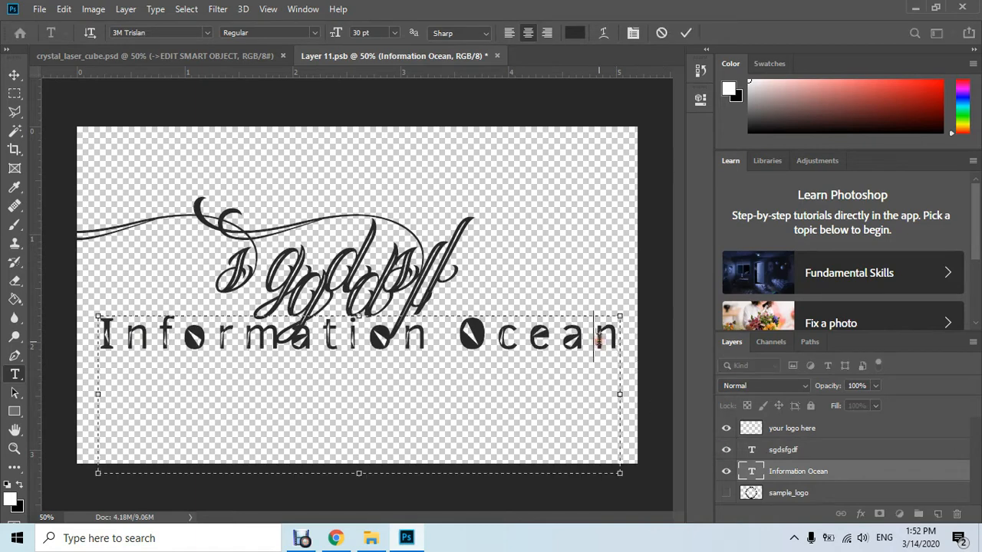
key(ctrl+a)
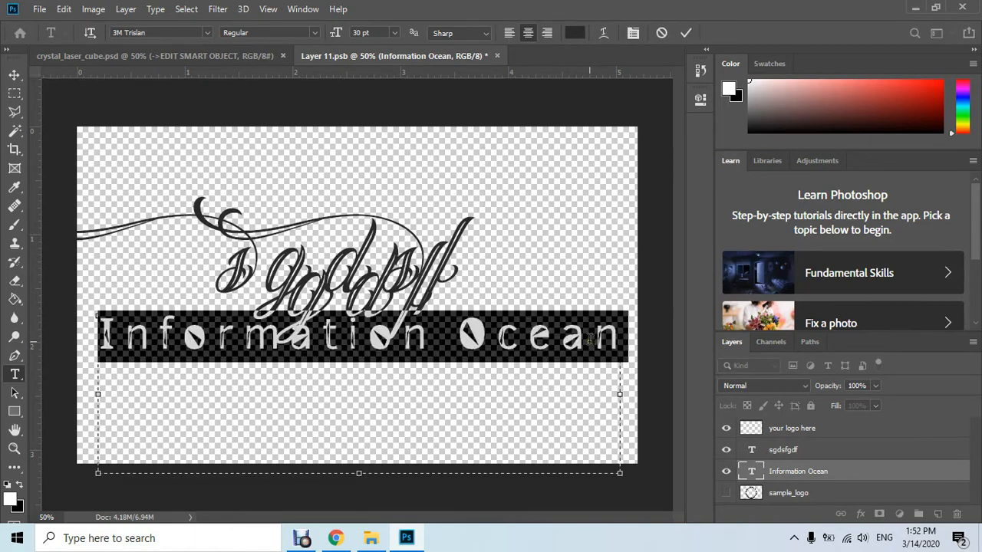
text(youtube)
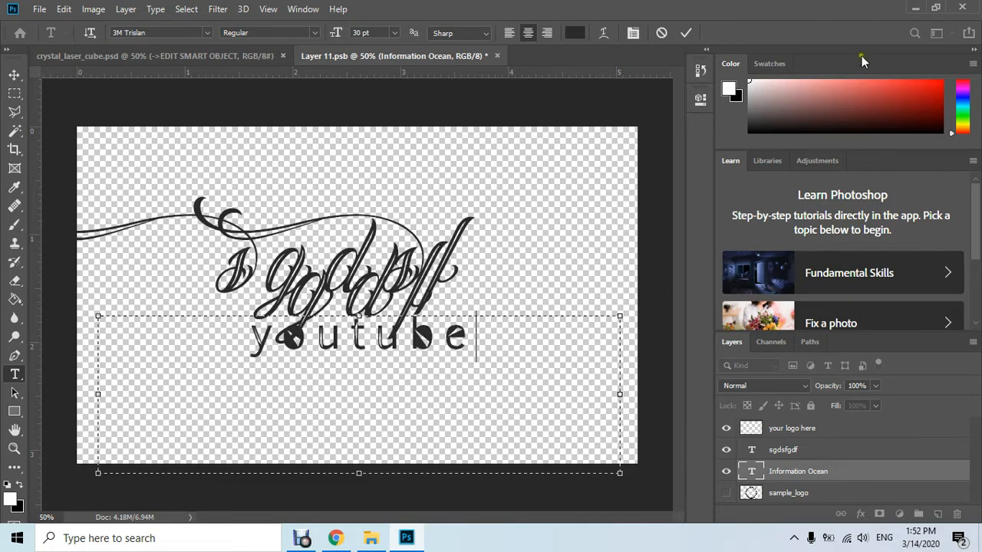
click(685, 33)
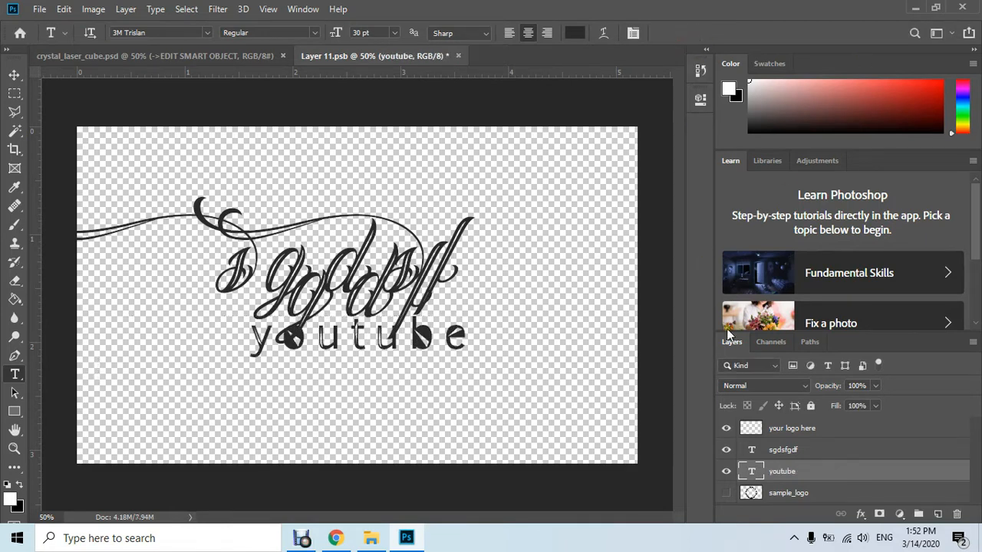
Replace the "sgdsfgdf" text with the creator's name, and close the smart object document with its changes saved
click(782, 450)
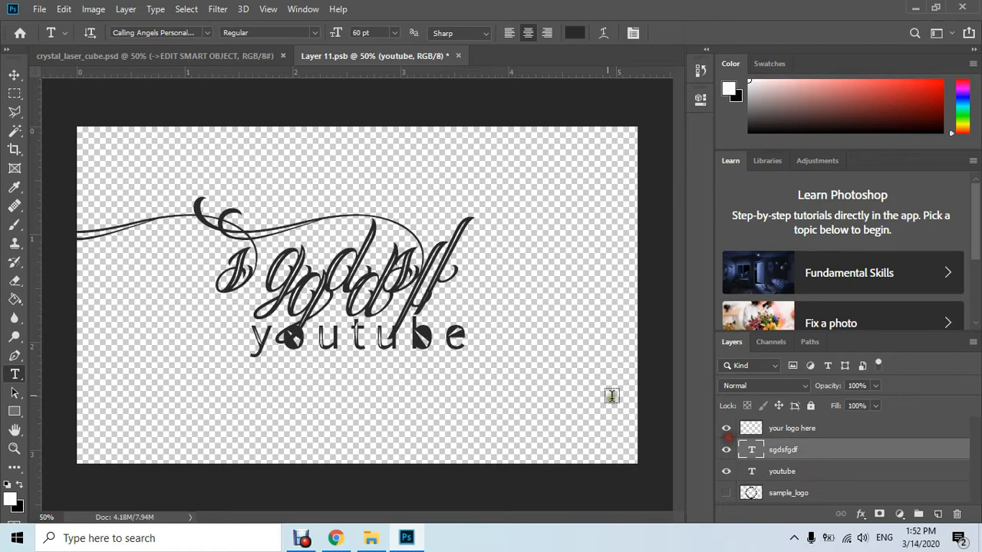
click(426, 281)
key(ctrl+a)
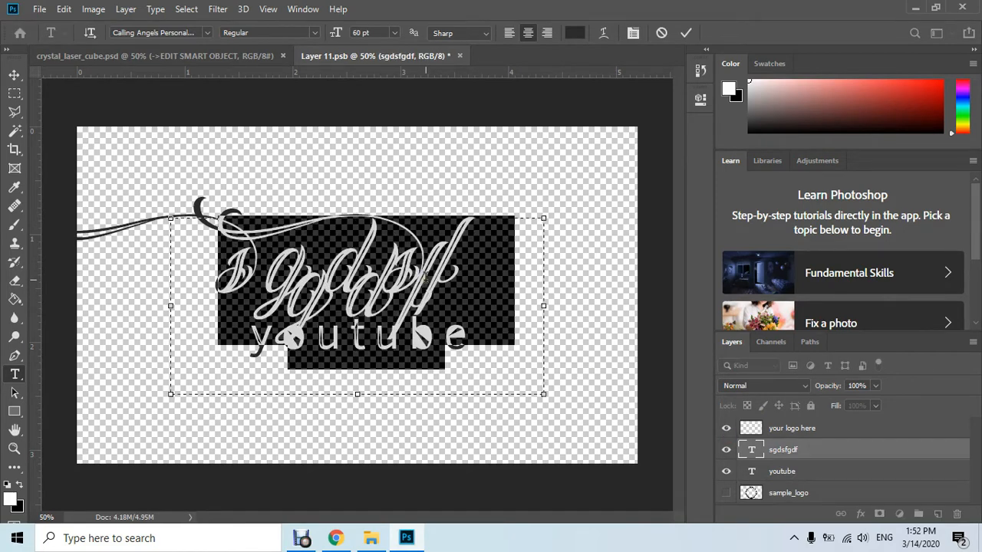
text(Habib)
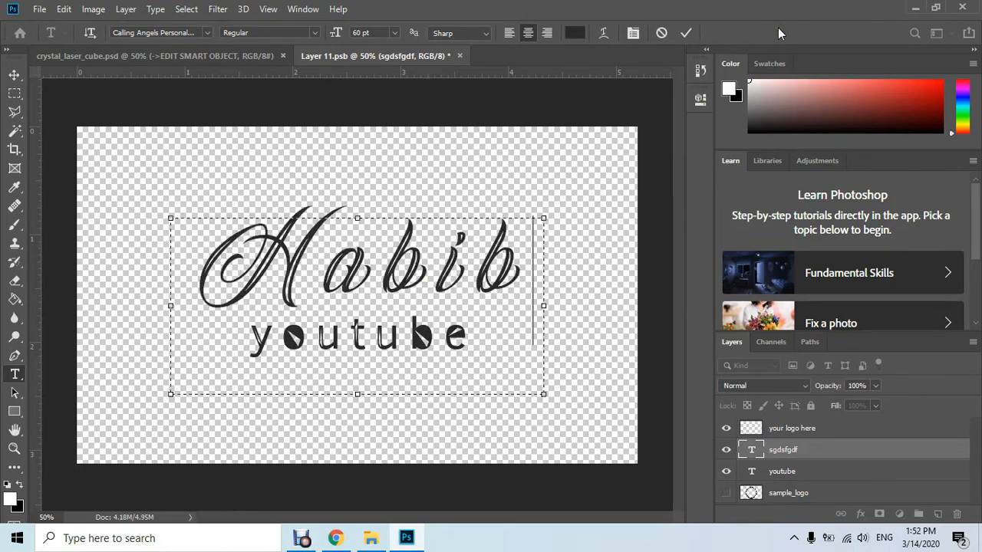
click(685, 32)
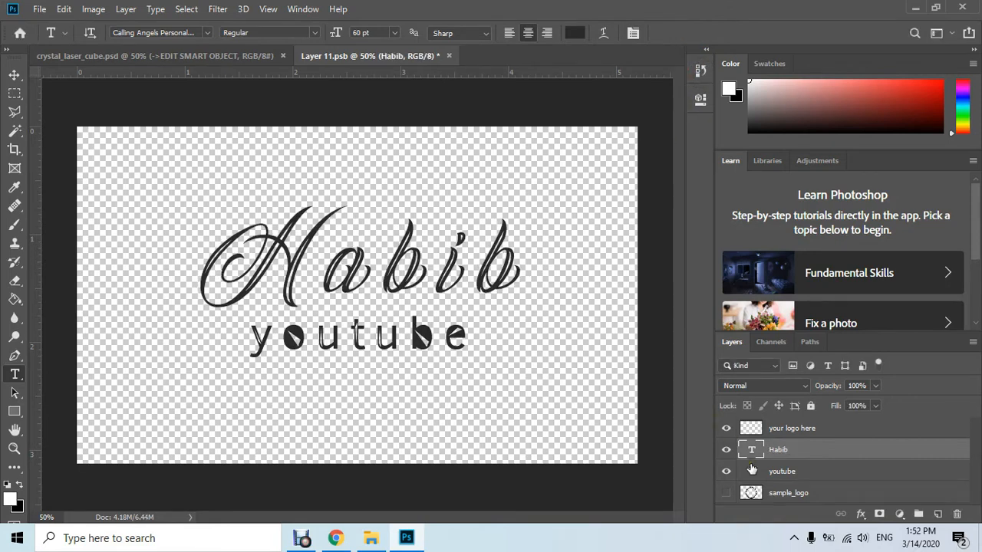
click(447, 56)
click(424, 210)
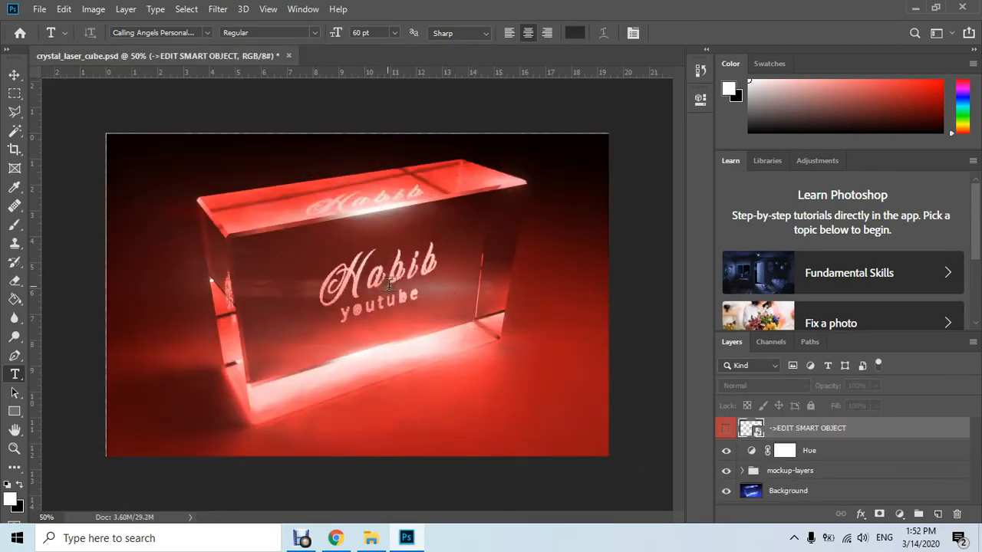
Recolour the cube mockup by setting the Hue adjustment layer to hue 185 and saturation 100
double_click(753, 453)
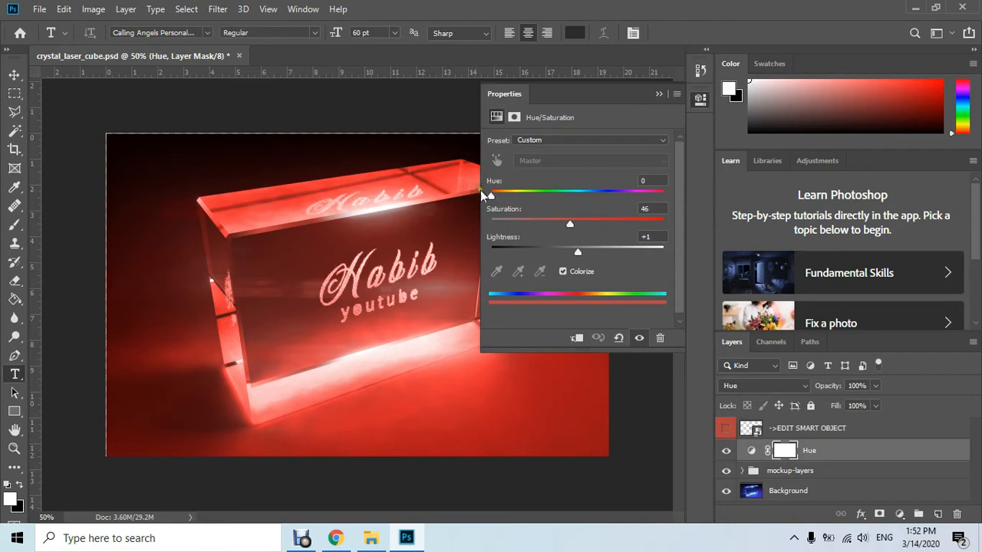
click(513, 198)
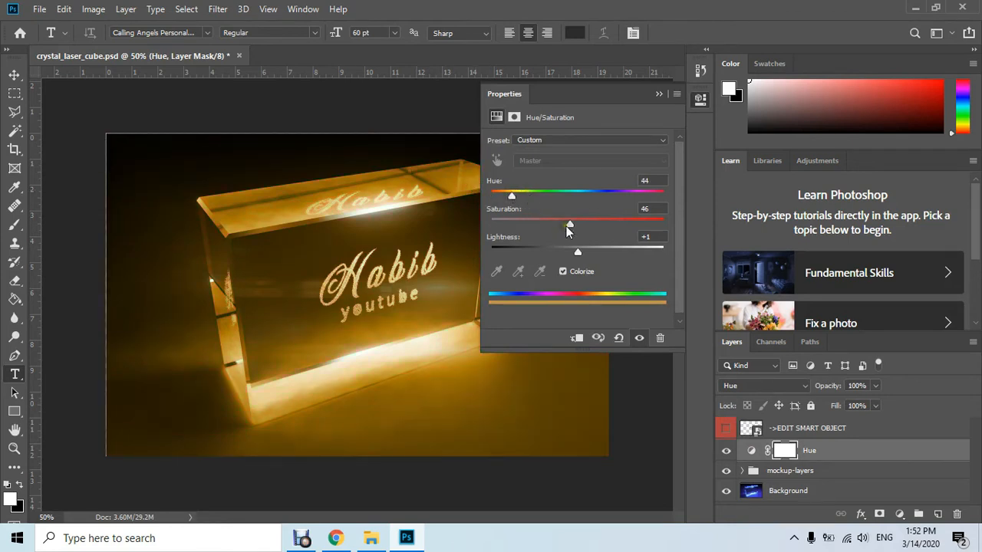
drag(568, 224, 681, 226)
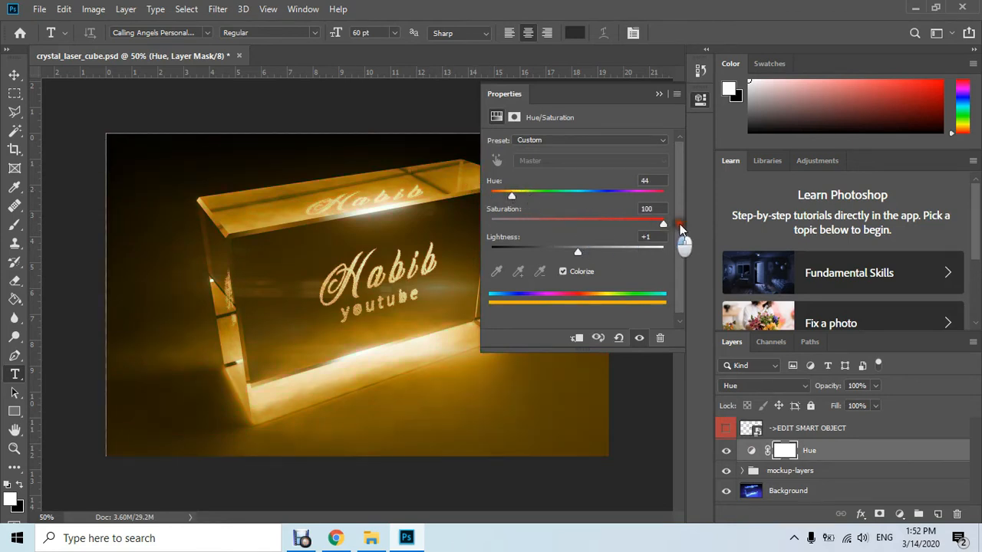
click(580, 193)
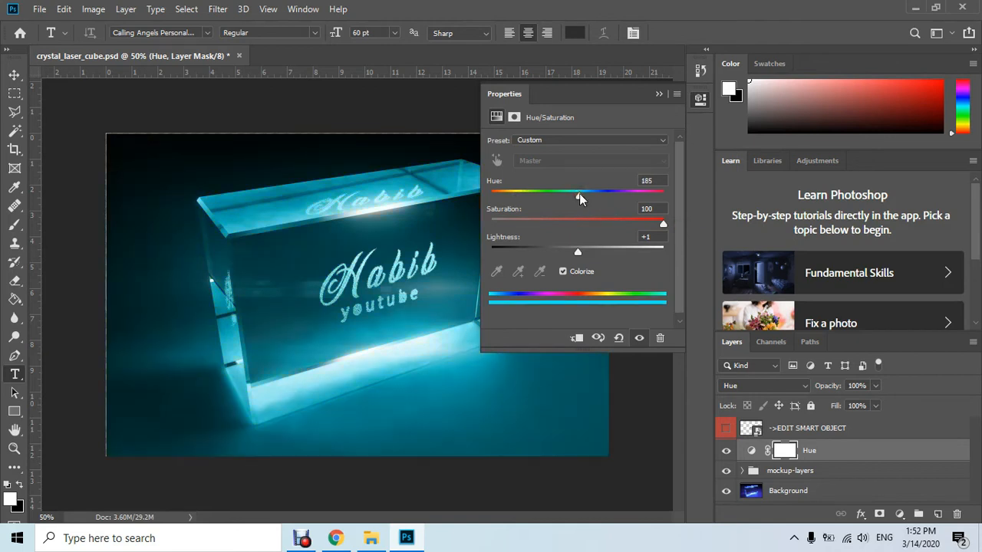
click(658, 95)
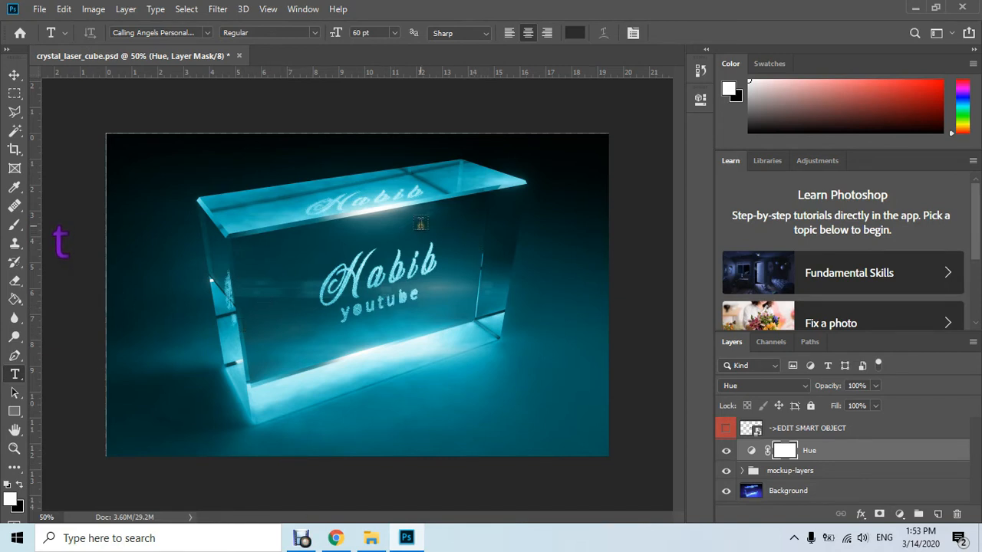
Close crystal_laser_cube.psd without saving, and open the holo_projector PSD from the mockups folder in File Explorer
click(238, 57)
click(503, 213)
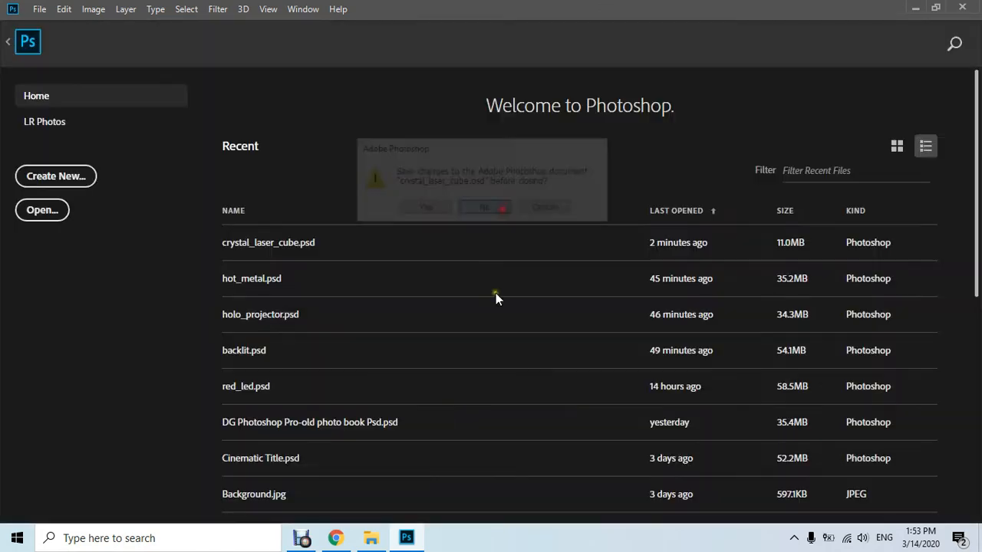
mouse_move(341, 539)
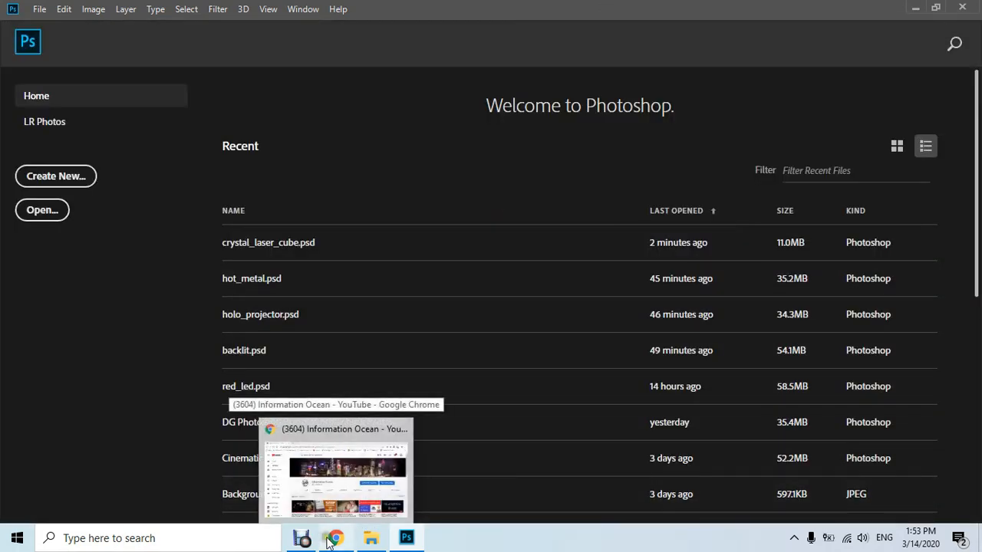
click(371, 538)
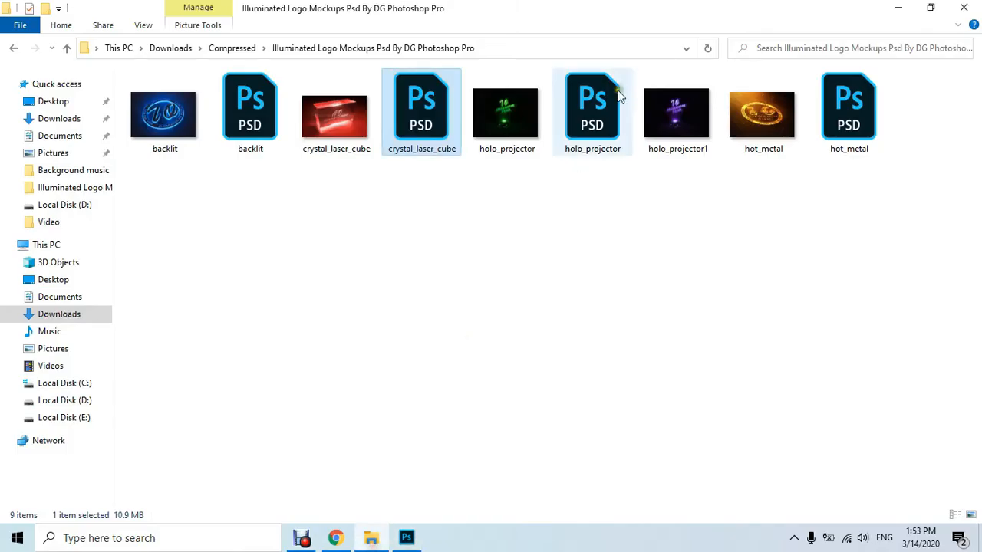
double_click(581, 137)
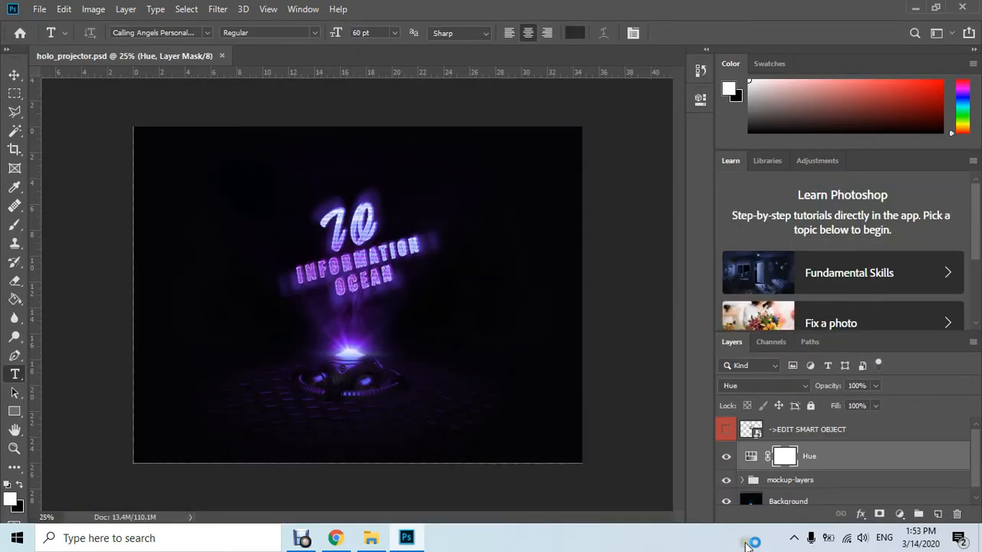
Open the EDIT SMART OBJECT layer's contents and briefly hide and reshow the IO and INFORMATION OCEAN text layers to identify them
double_click(757, 432)
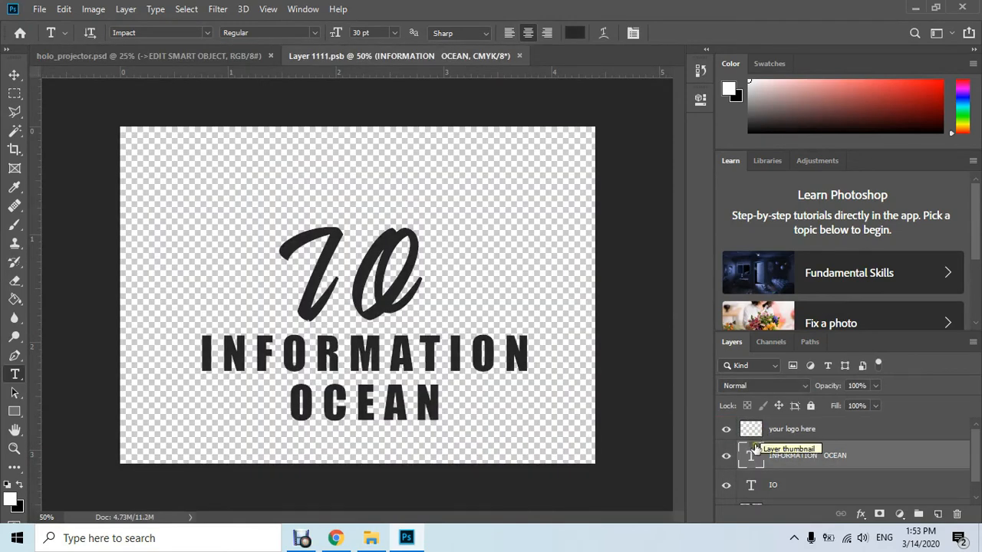
click(725, 488)
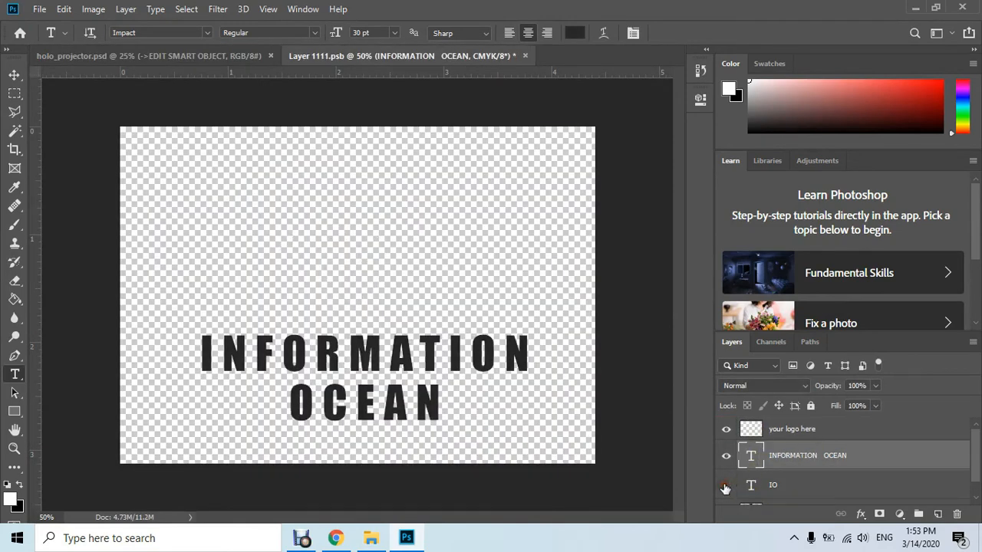
click(726, 485)
click(726, 460)
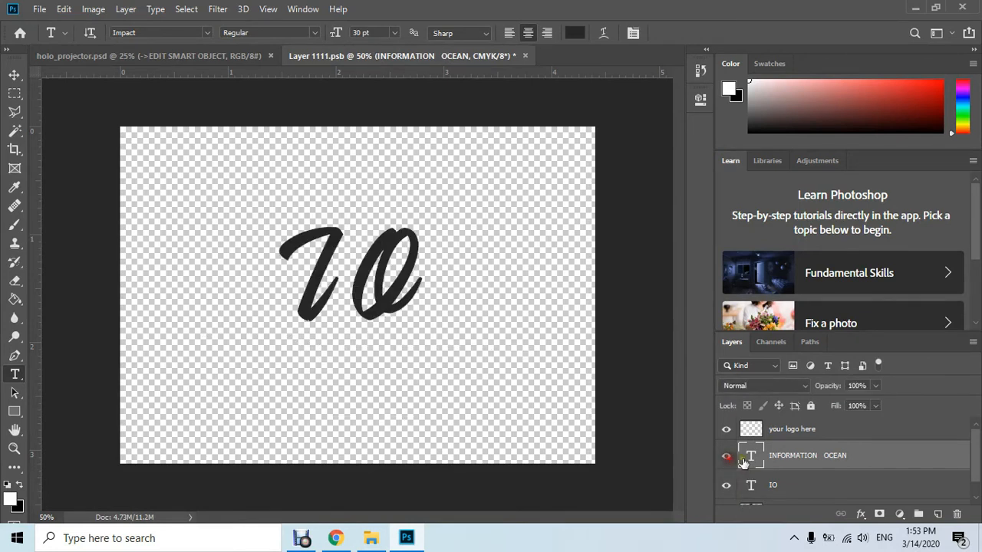
click(726, 458)
Replace the INFORMATION OCEAN text with "YouTube" and commit the edit
double_click(784, 457)
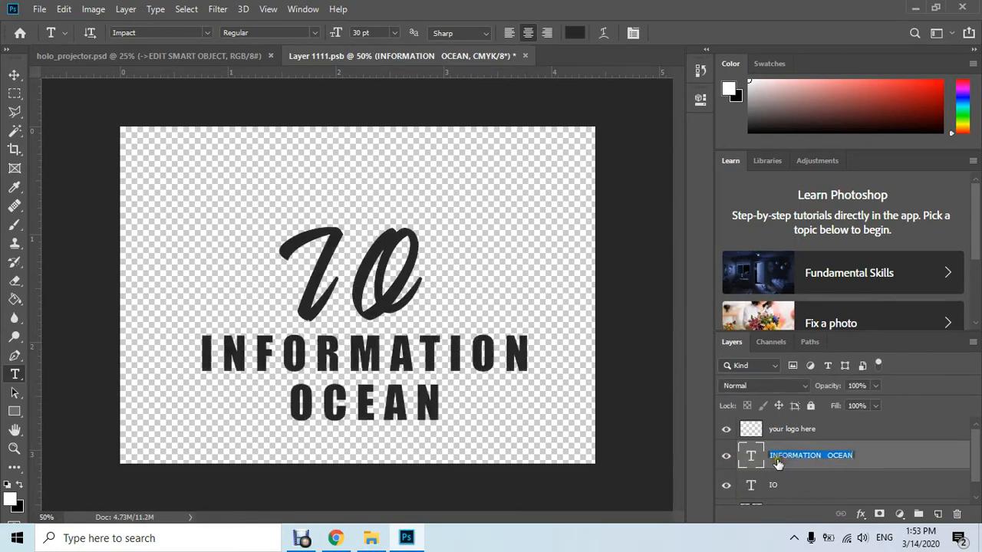
key(Return)
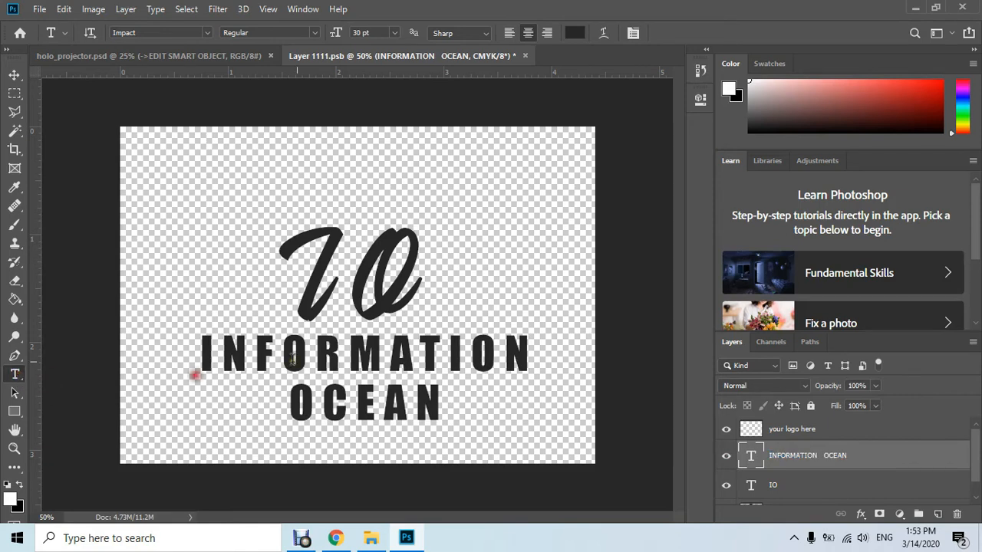
click(295, 359)
key(ctrl+a)
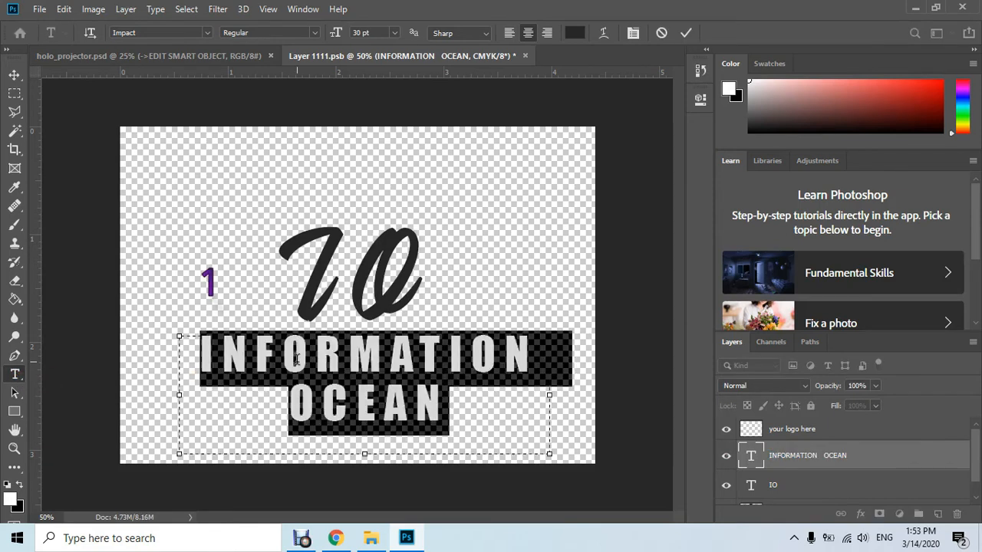
text(YouTube)
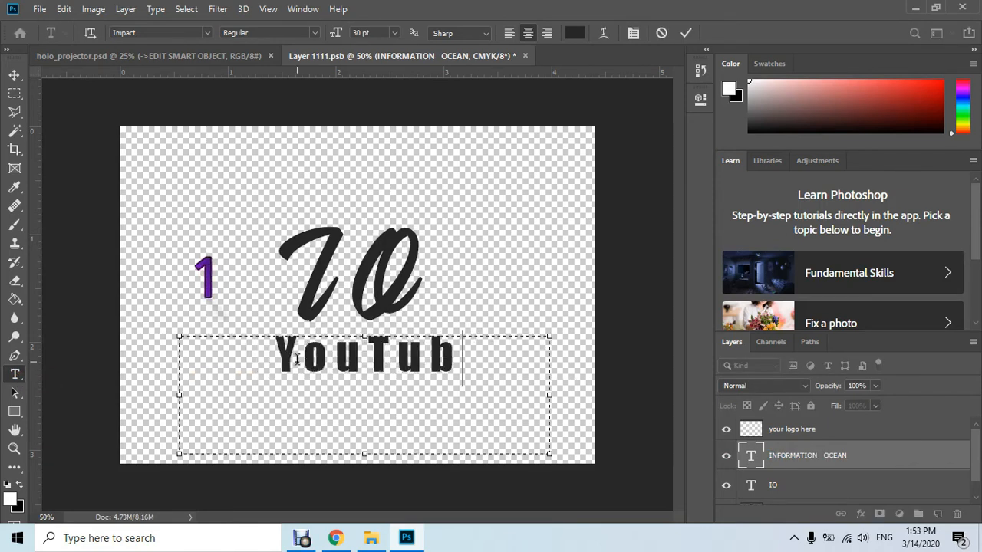
click(688, 32)
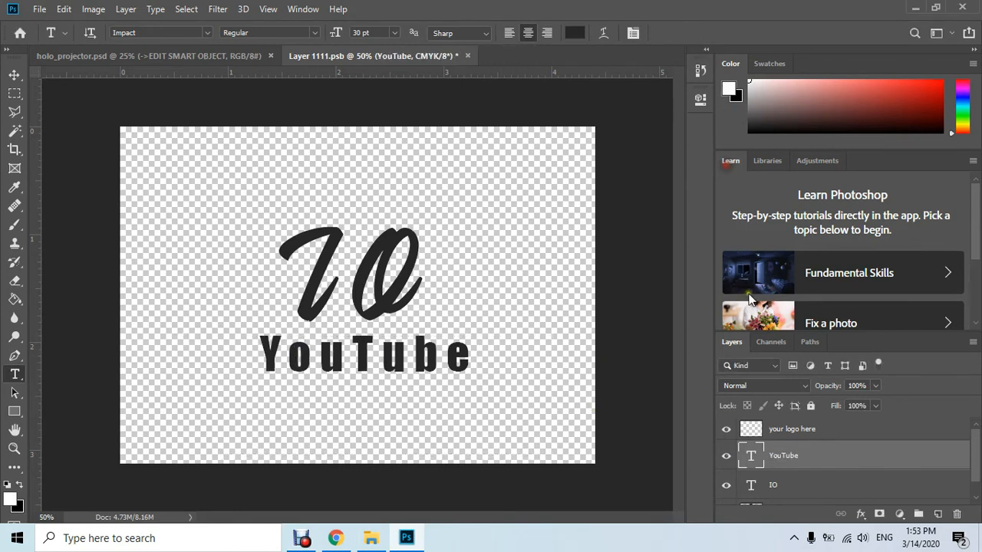
Replace the IO text with the creator's name, widen its text box so the whole name fits, and commit the edit
click(780, 485)
click(368, 261)
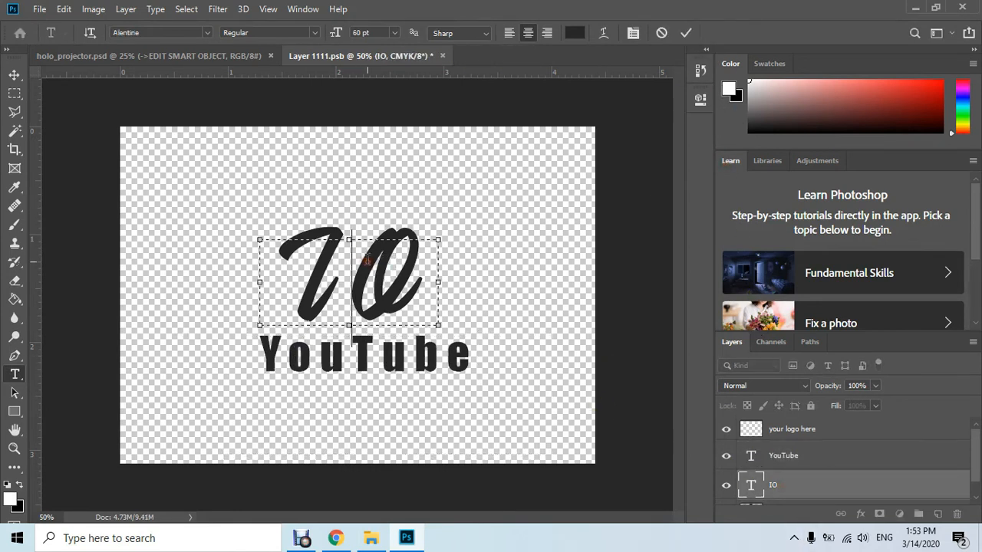
key(ctrl+a)
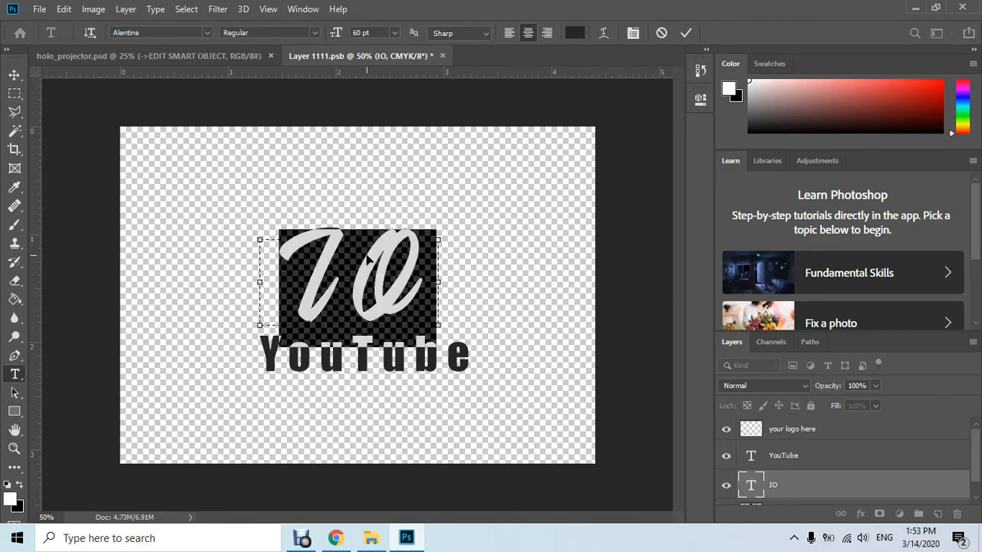
text(h)
key(BackSpace)
text(Ha)
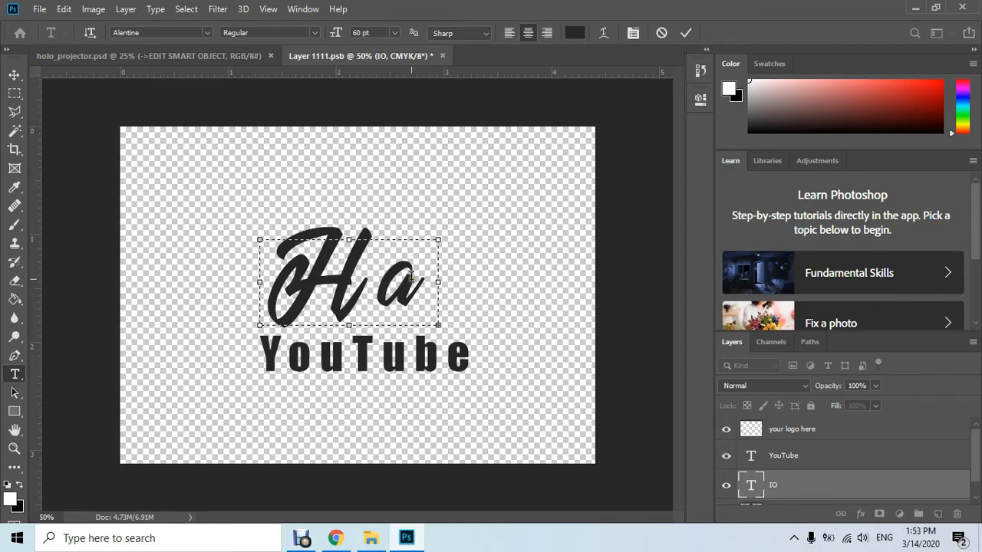
drag(438, 282, 616, 291)
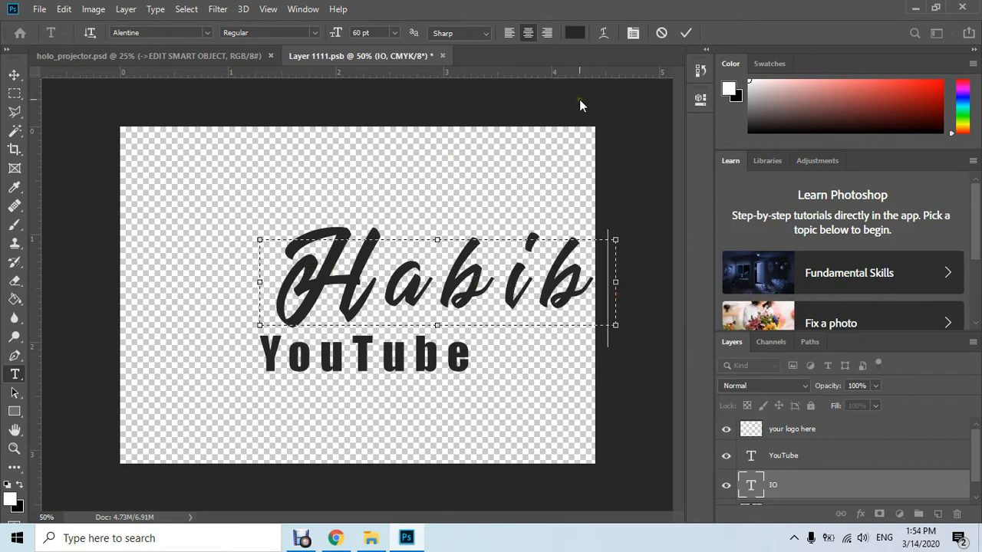
click(690, 33)
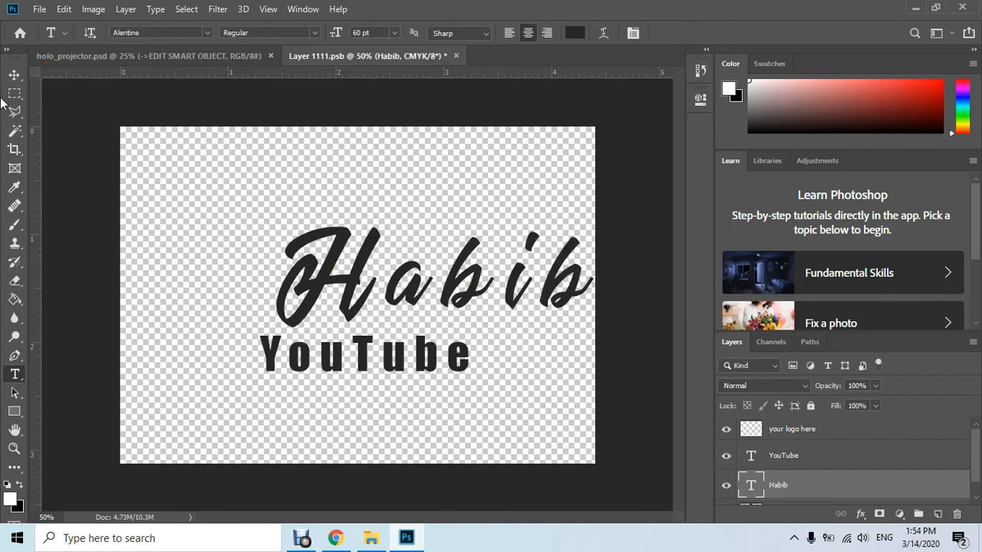
Move the name text so it sits centred above YouTube, and close the smart object document with its changes saved
click(14, 75)
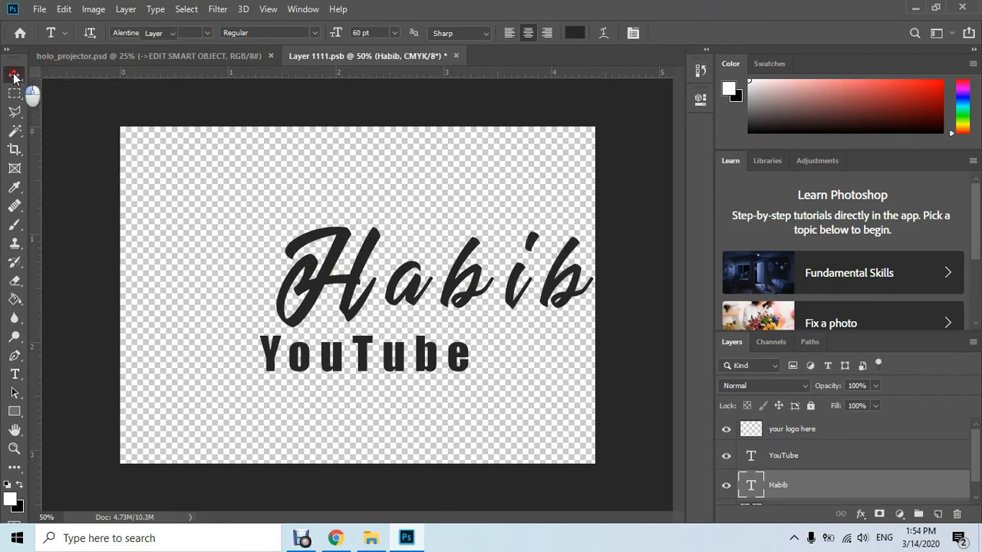
drag(316, 287, 247, 292)
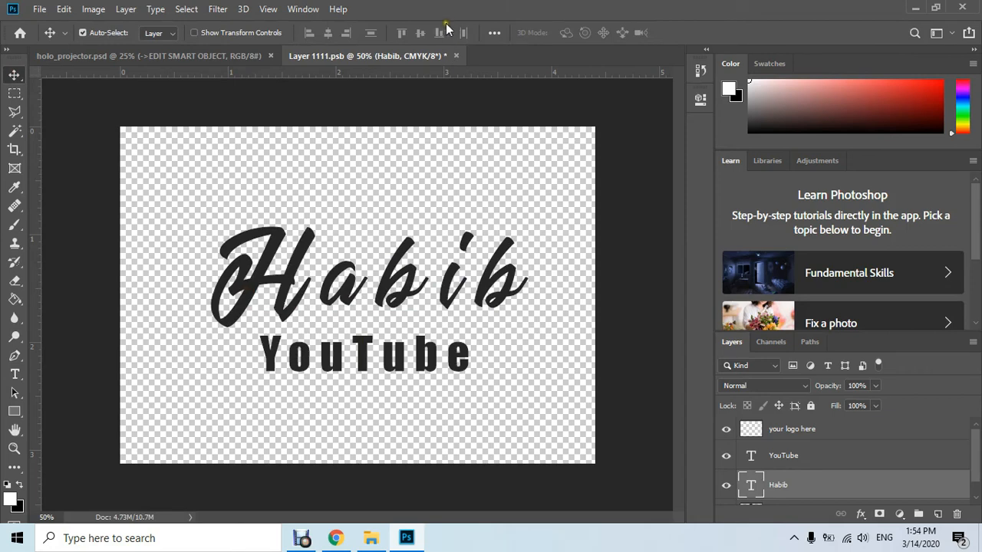
click(458, 56)
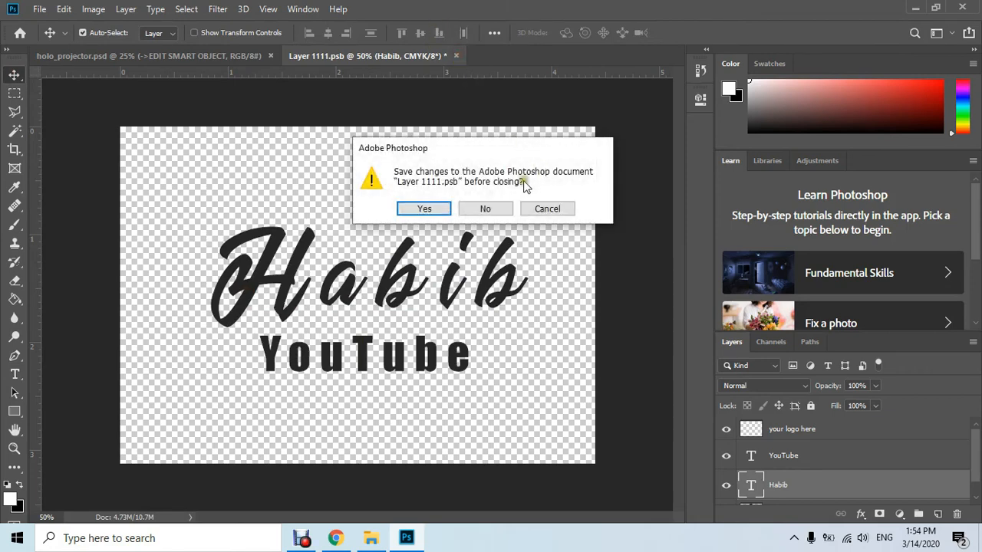
click(441, 212)
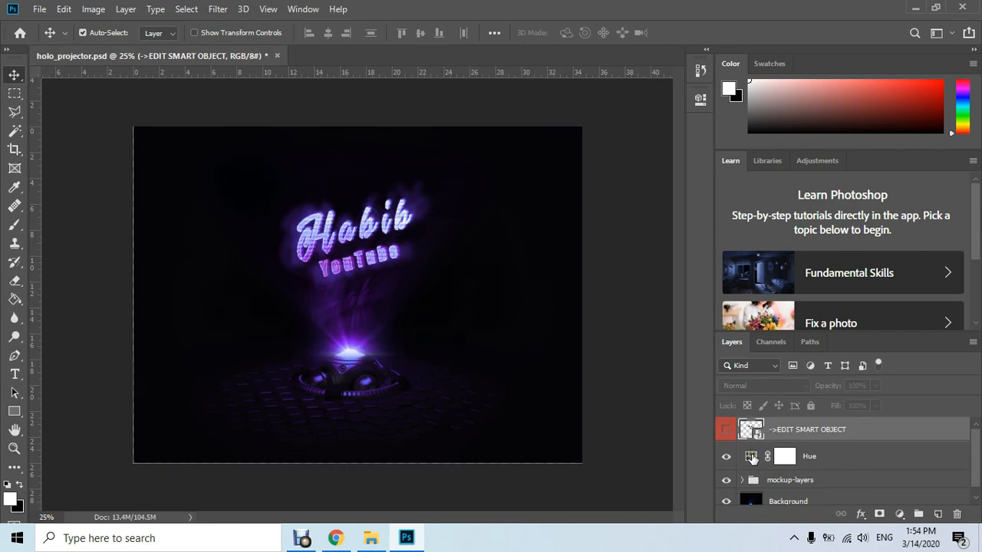
Recolour the projector mockup green by setting the Hue adjustment layer's hue to -110
double_click(751, 457)
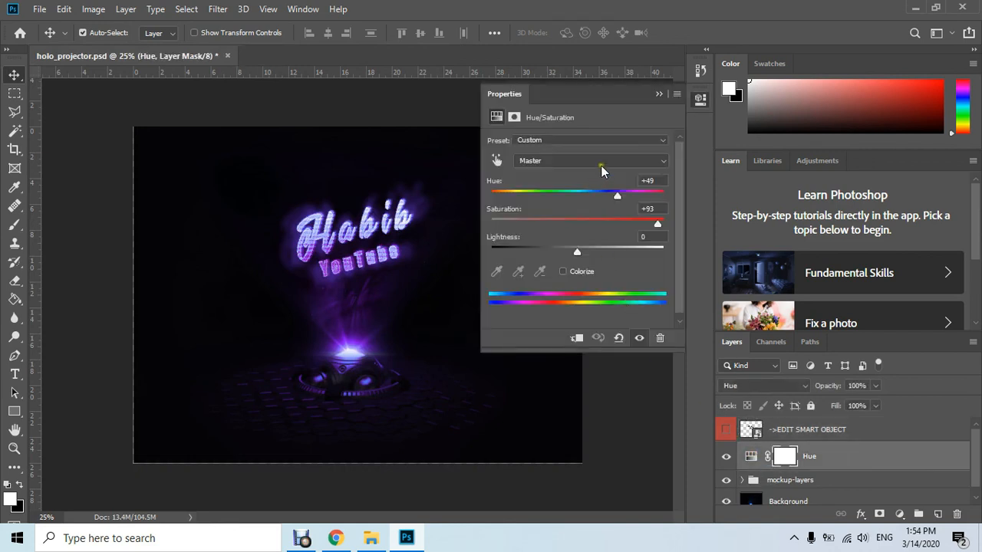
click(639, 192)
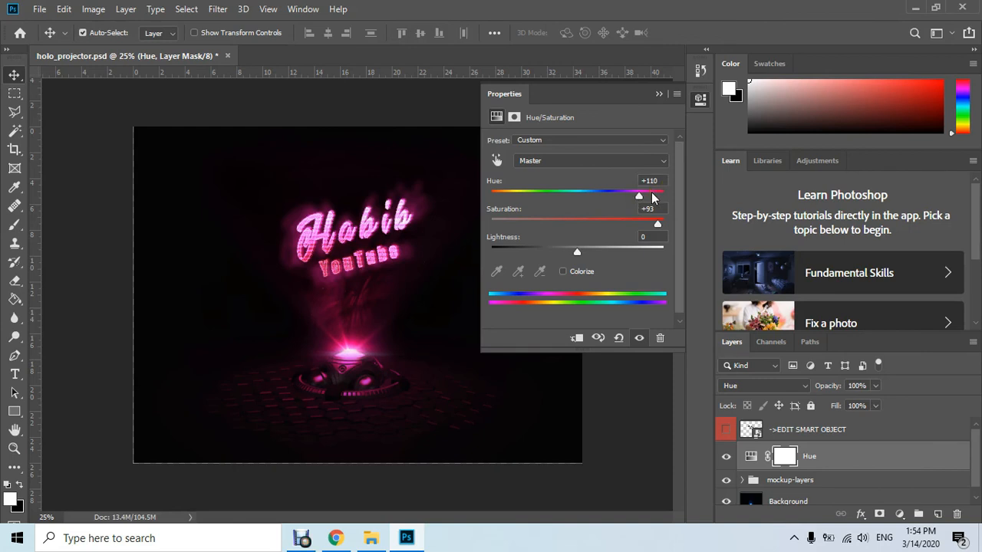
click(544, 192)
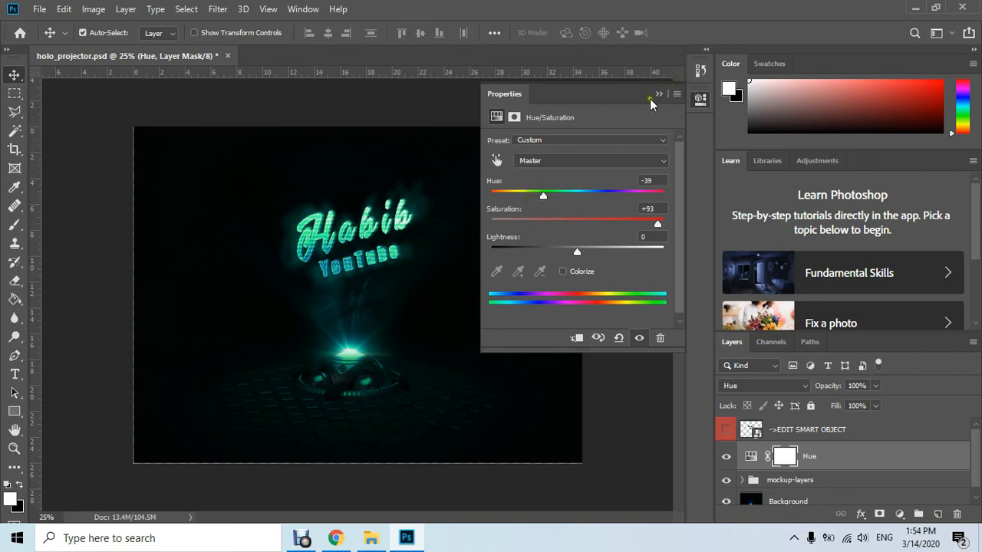
click(514, 191)
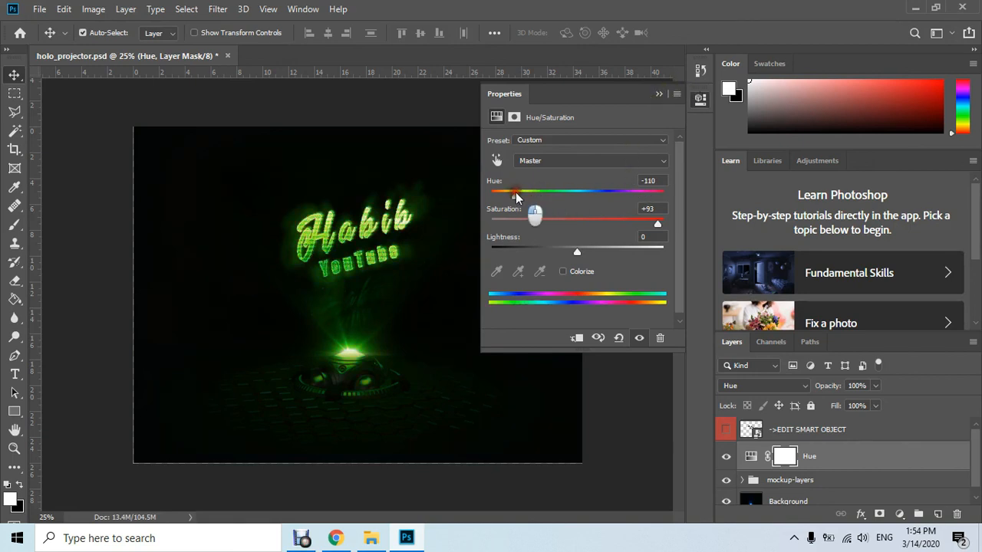
click(657, 94)
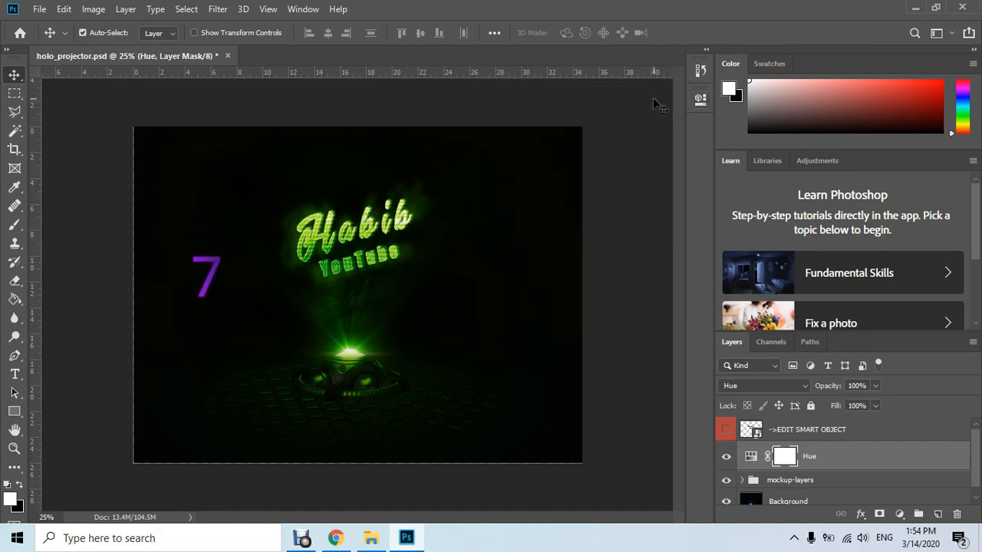